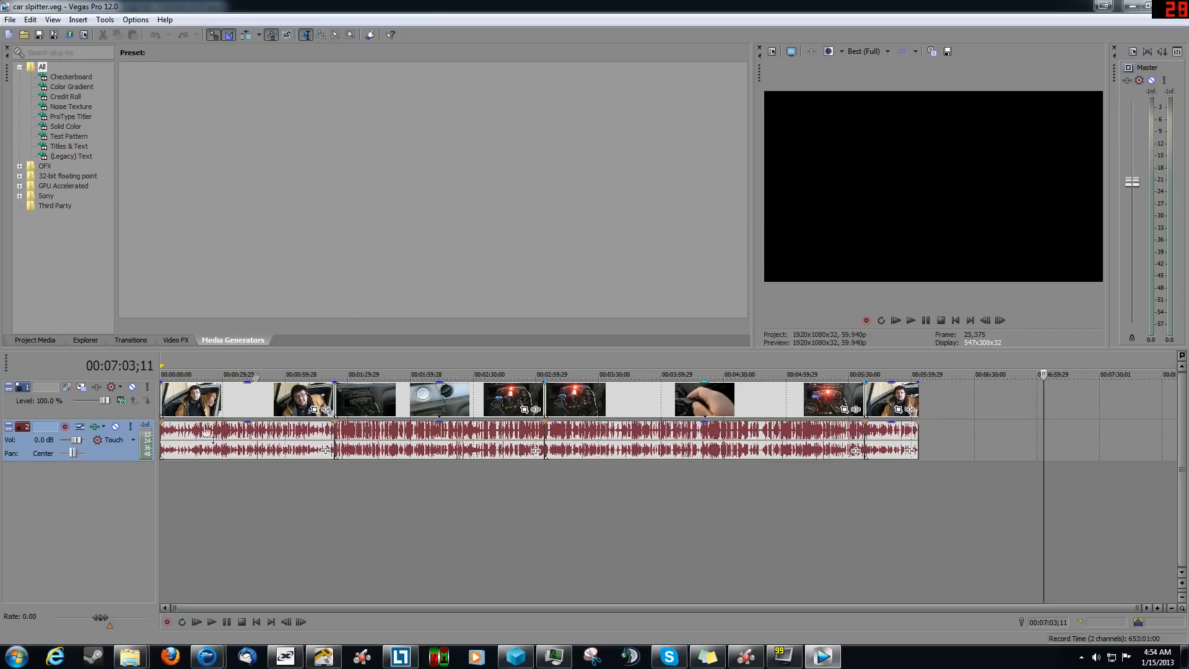
Step: Switch to the IceDragon browser to view the x264vfw files page on SourceForge, and return to Vegas Pro
mouse_move(207, 656)
left_click(260, 604)
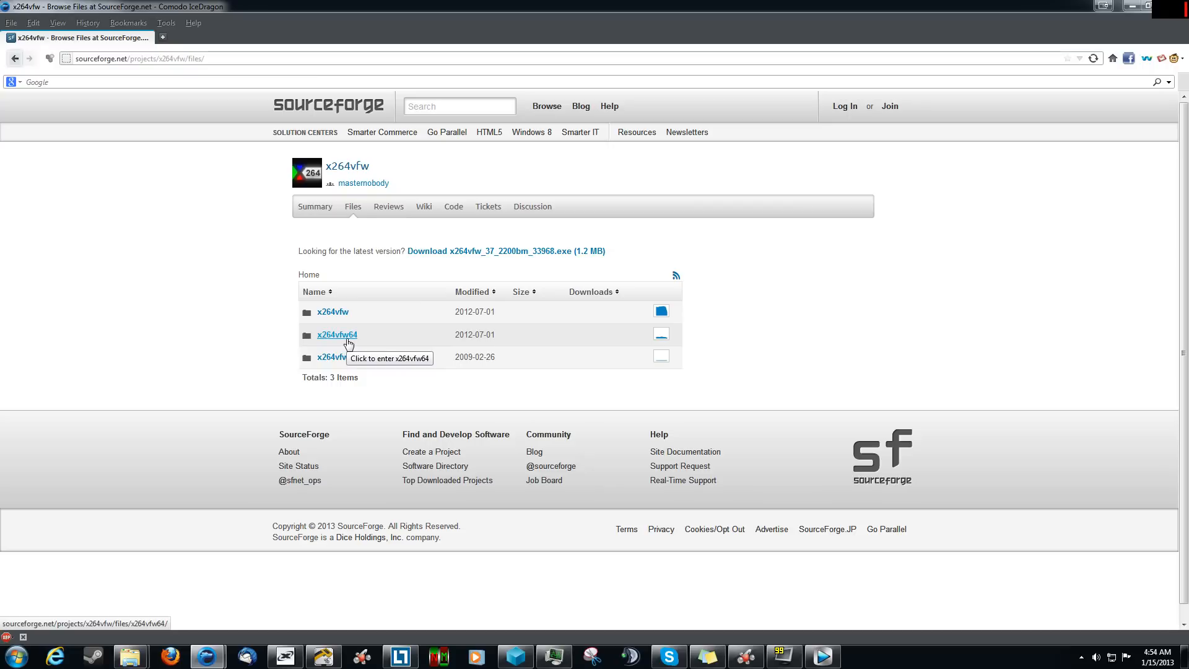
left_click(822, 656)
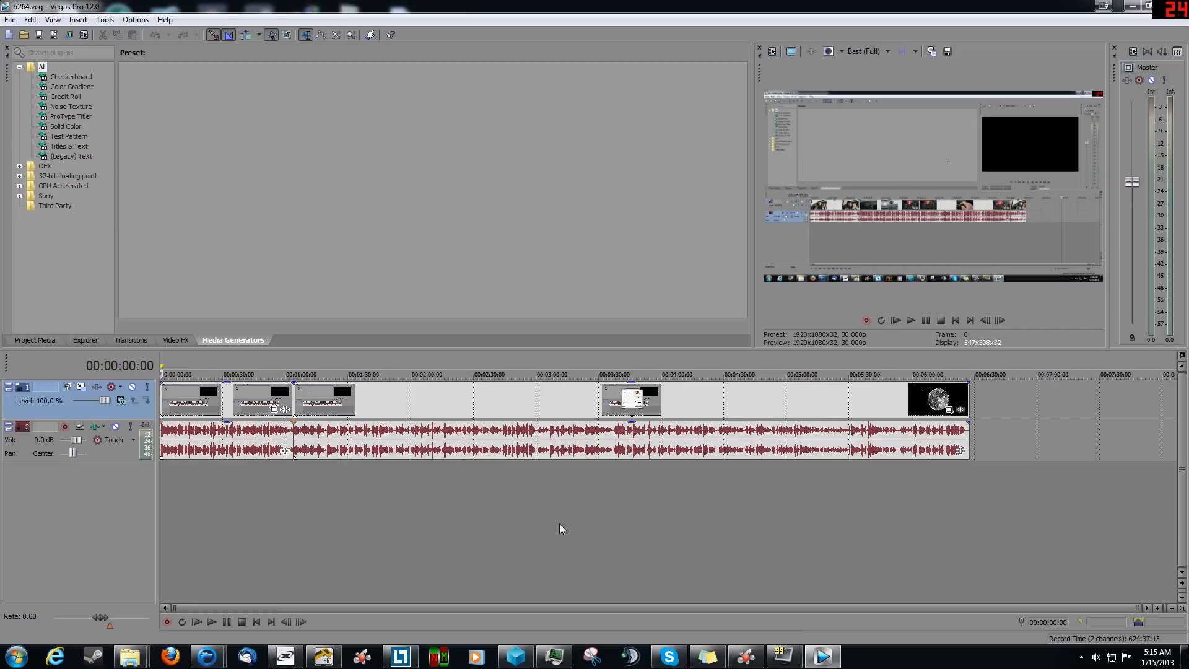
Step: Start rendering the project and open the Video for Windows NTSC DV template for customization
left_click(12, 23)
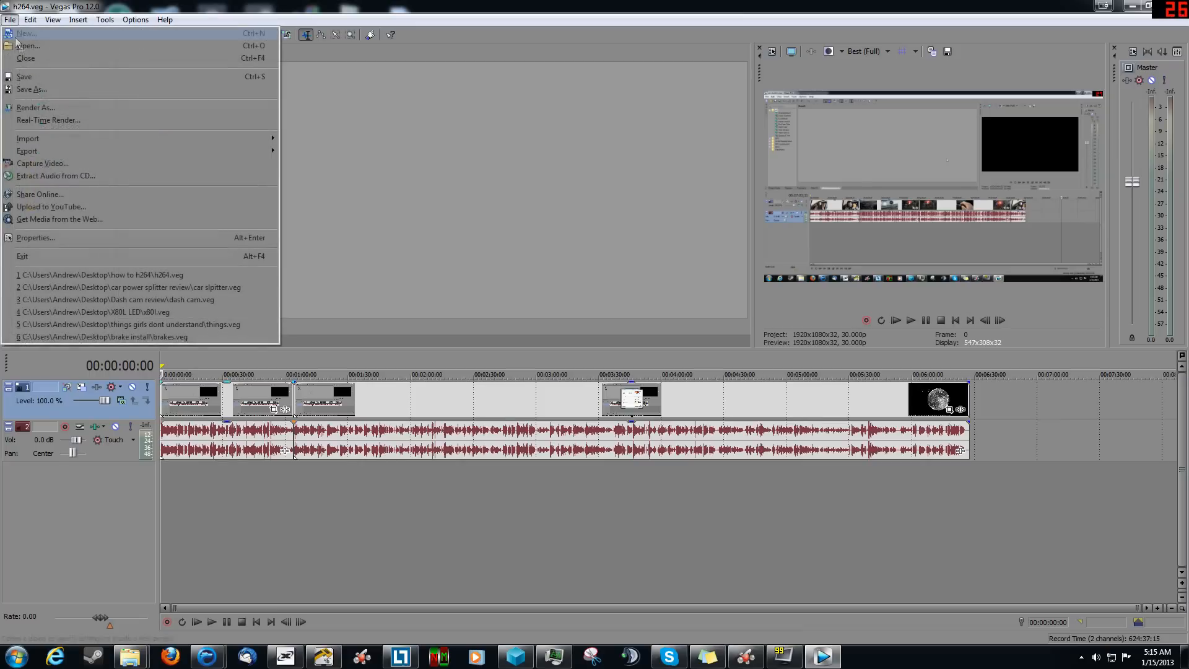
left_click(85, 107)
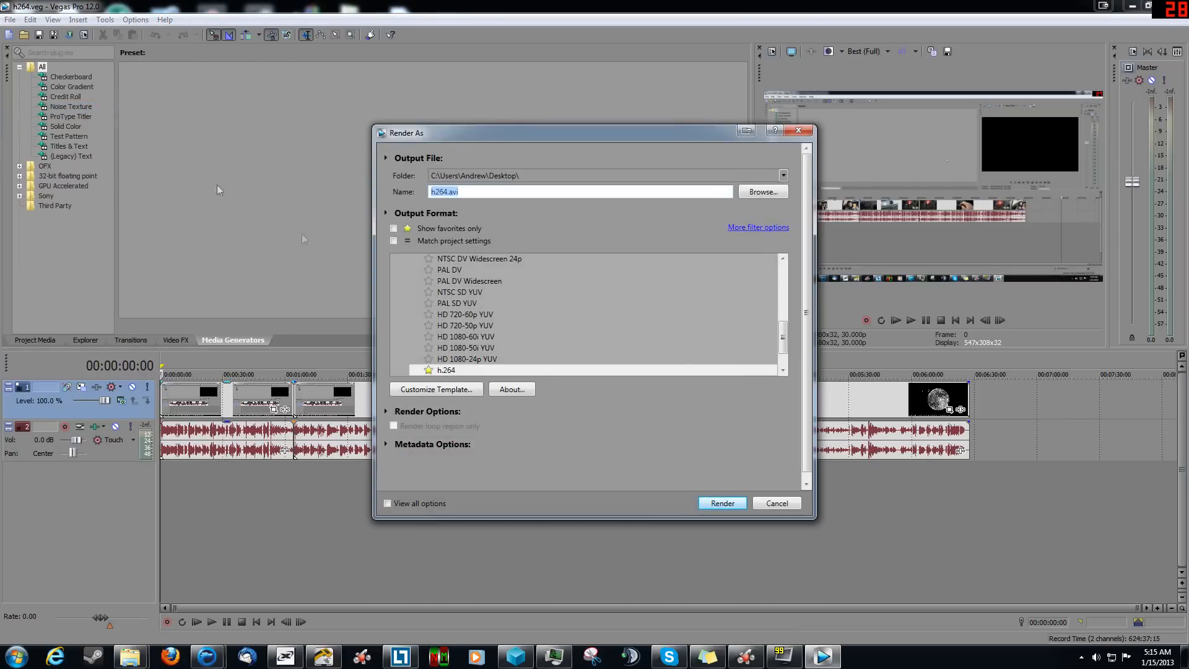
left_click_drag(783, 331, 784, 305)
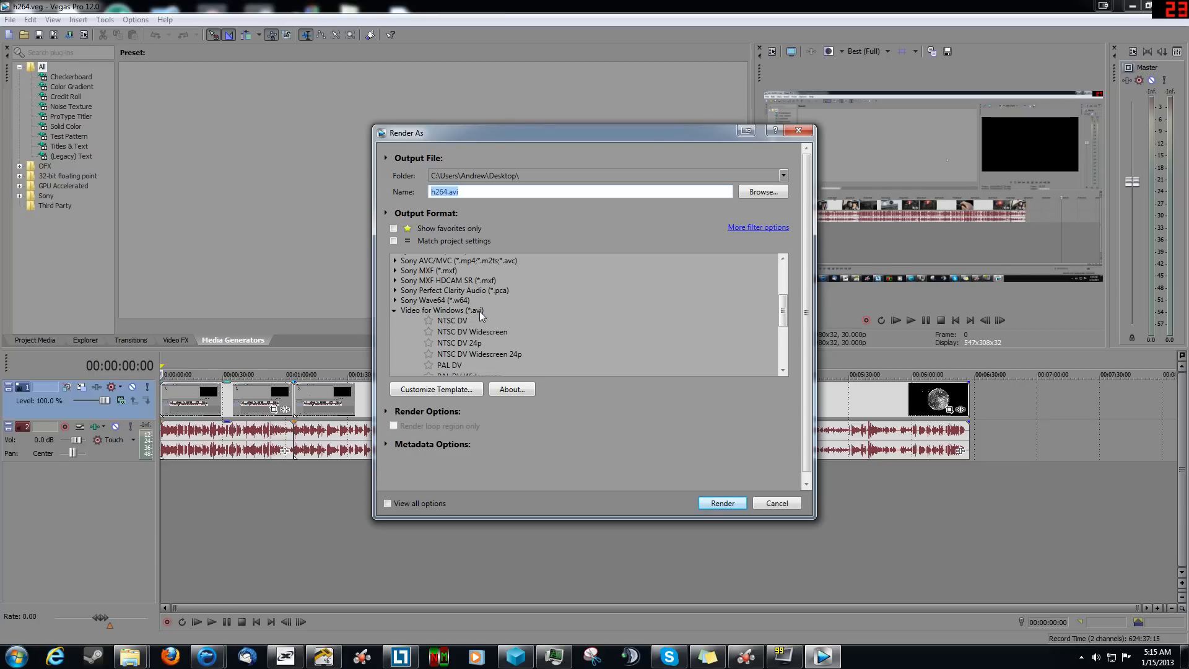
left_click(472, 322)
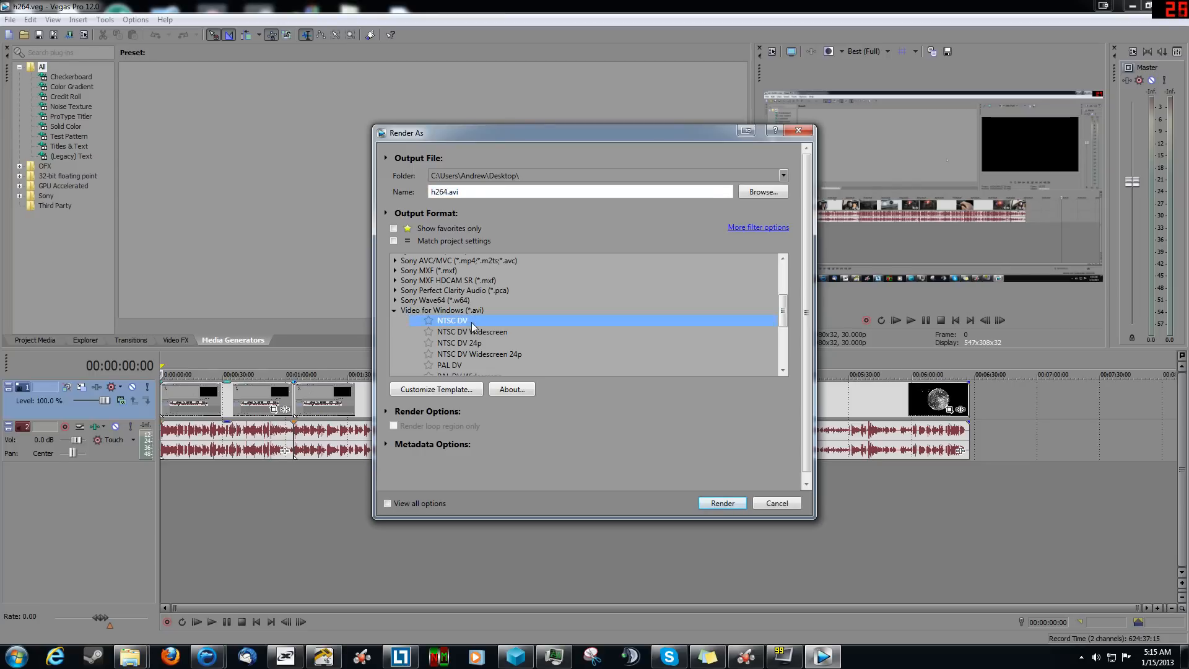
left_click(465, 394)
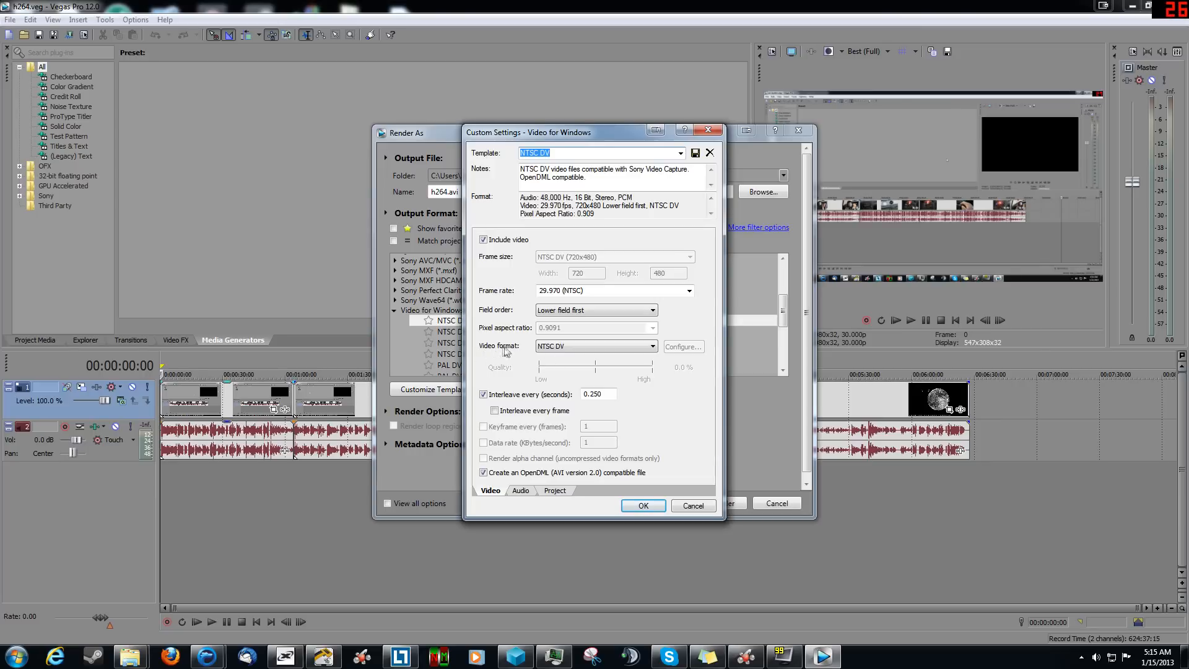
Step: Set the template's video format to x264vfw - H.264/MPEG-4 AVC codec and its frame size to HD 1080 (1,920x1,080)
left_click(593, 348)
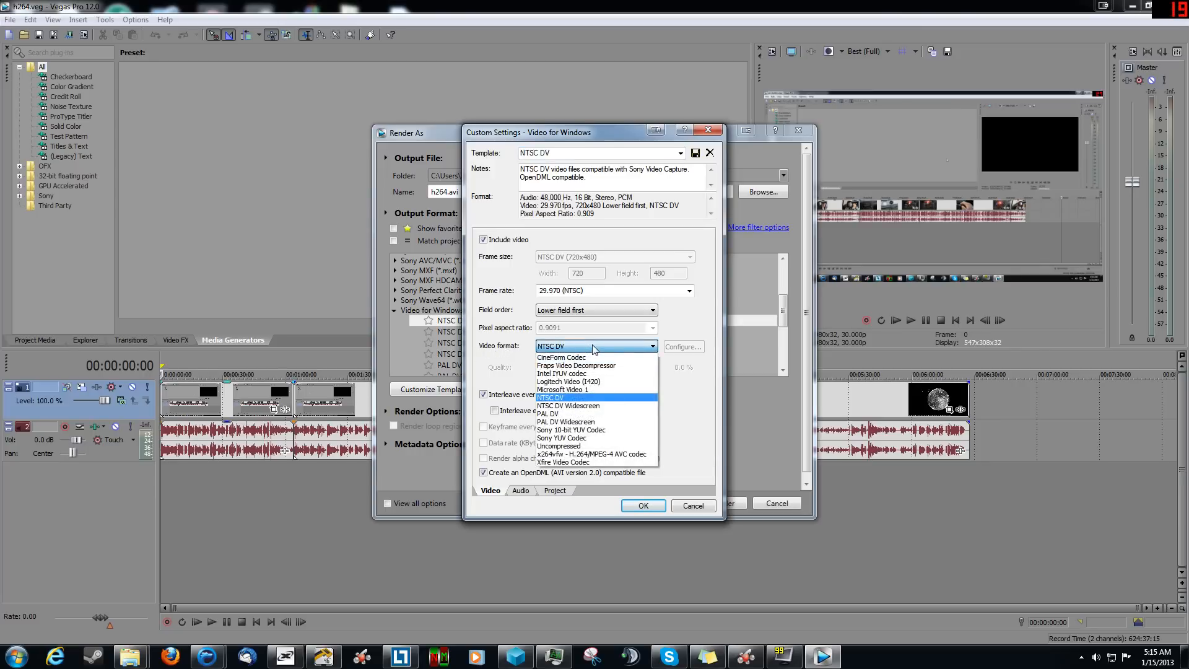
left_click(582, 455)
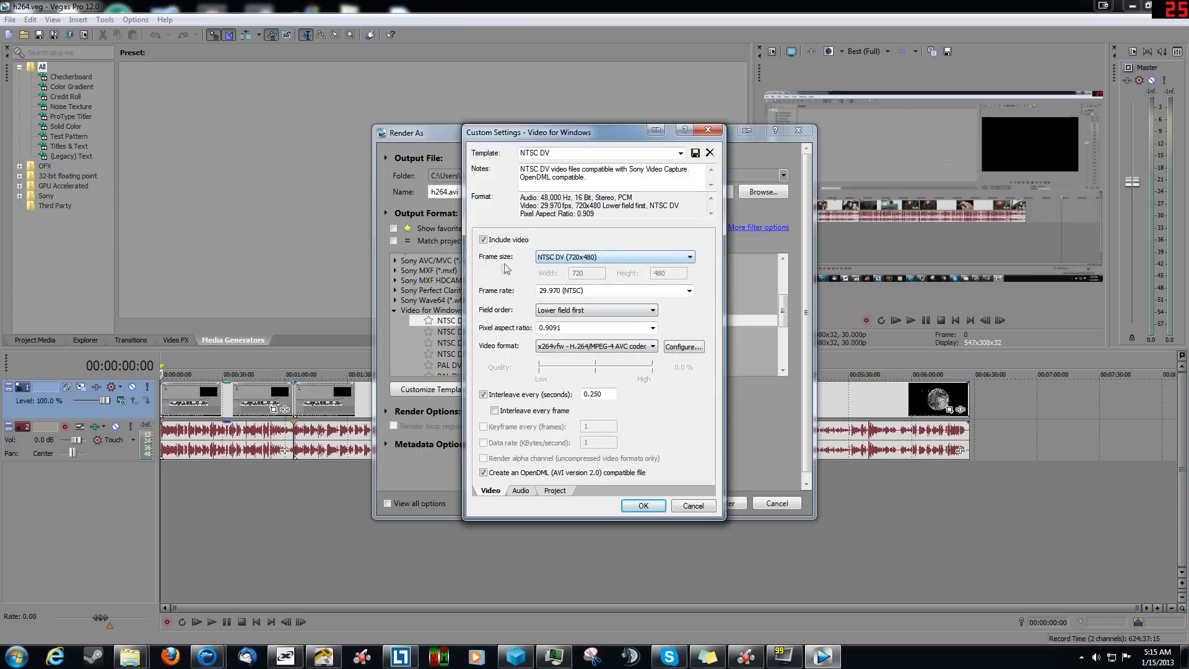
left_click(573, 259)
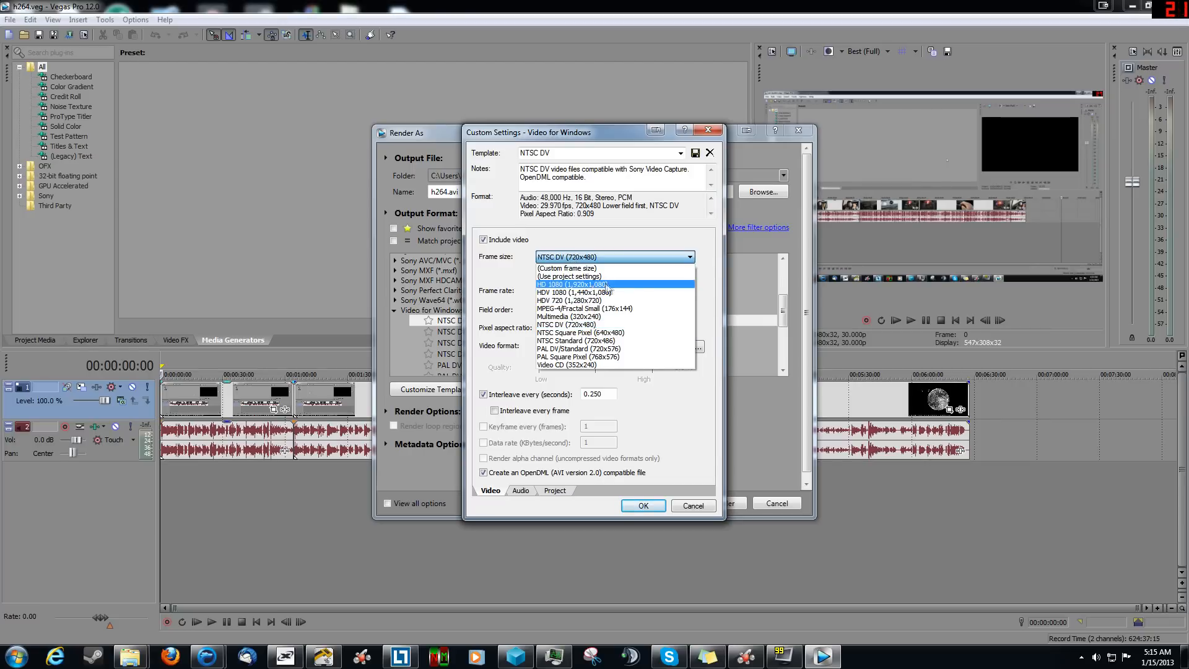
left_click(587, 285)
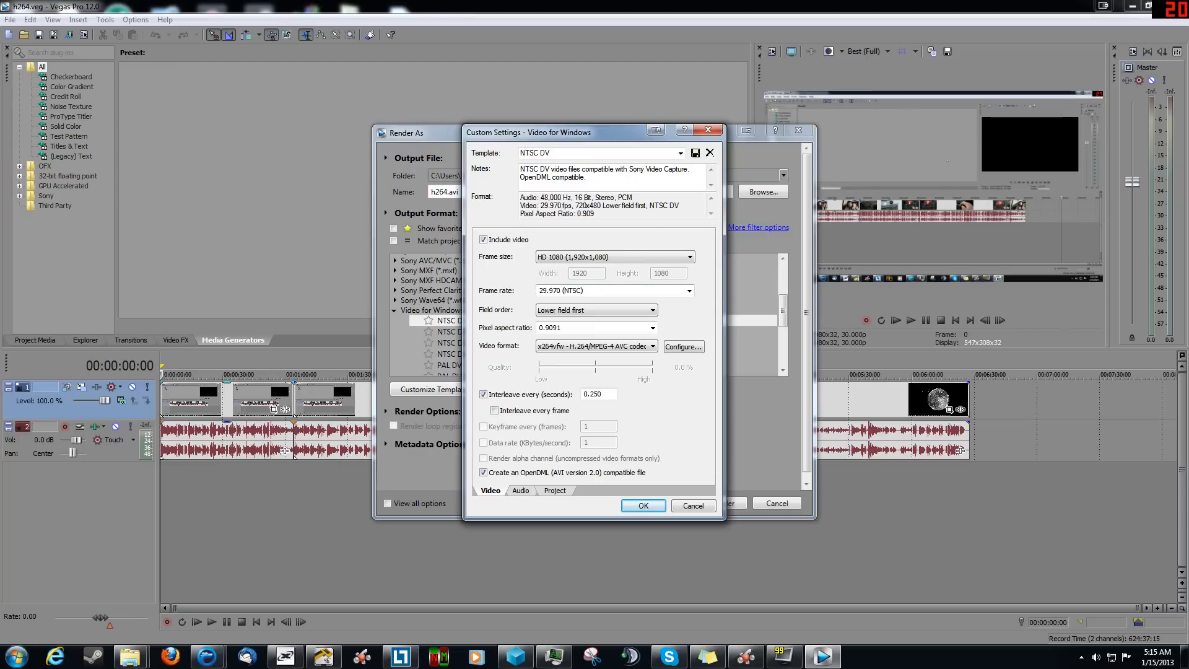
Step: Set the frame rate to 59.940 (Double NTSC) and the field order to None (progressive scan)
left_click(689, 291)
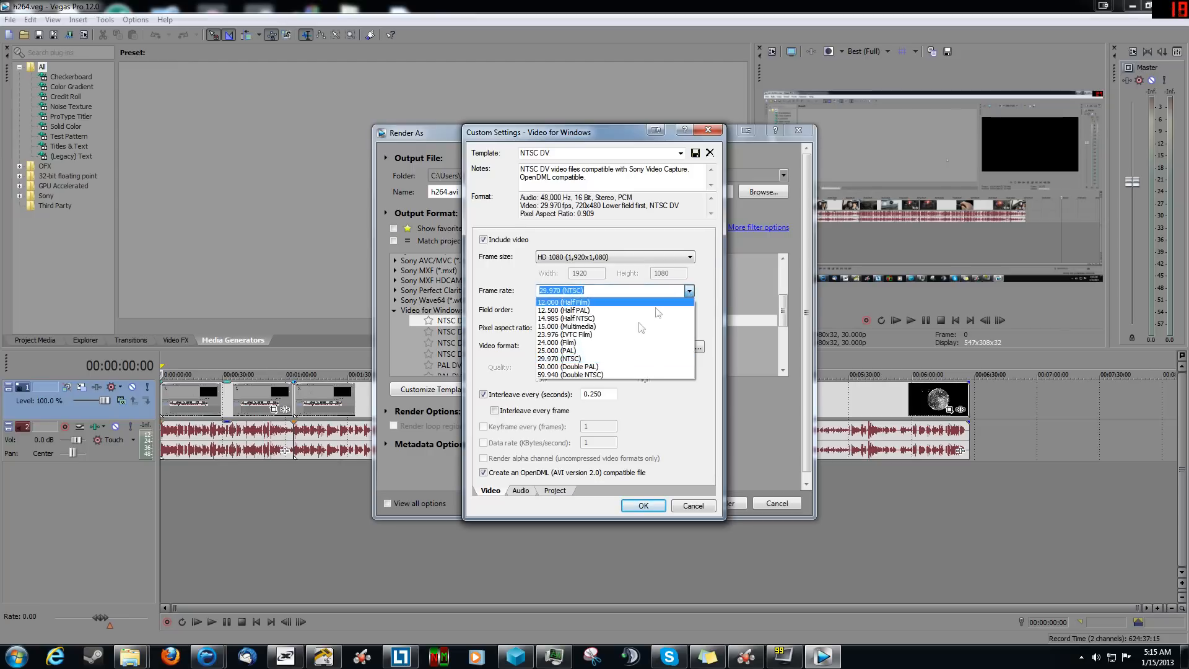
left_click(598, 376)
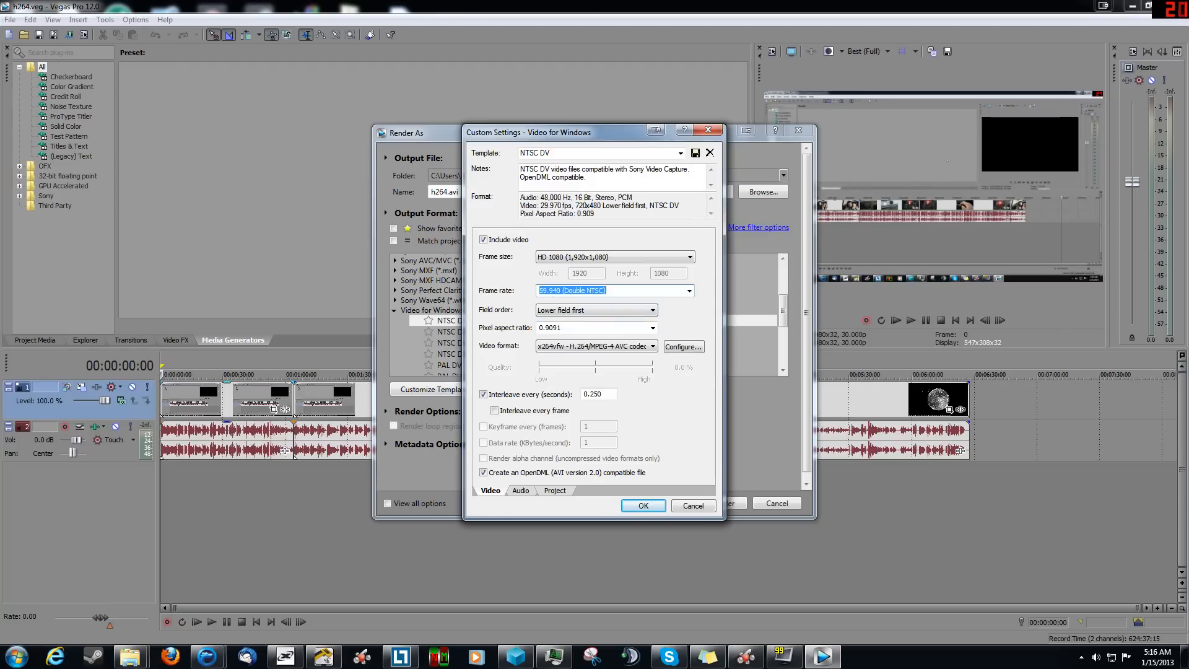
left_click(689, 291)
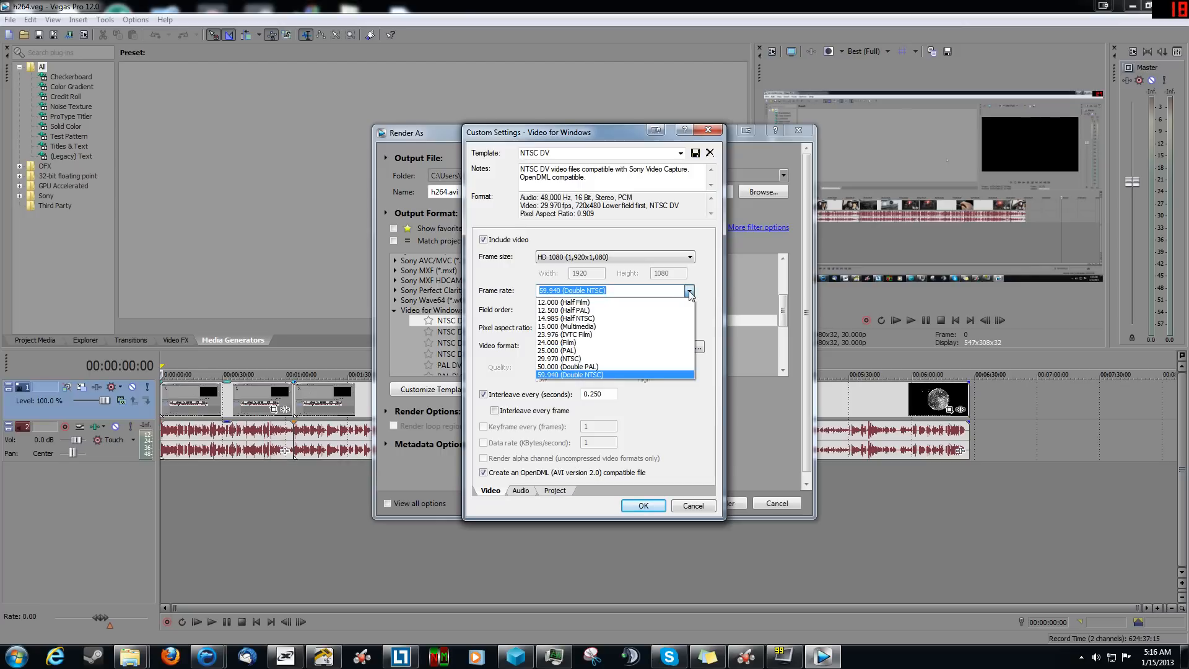
left_click(689, 292)
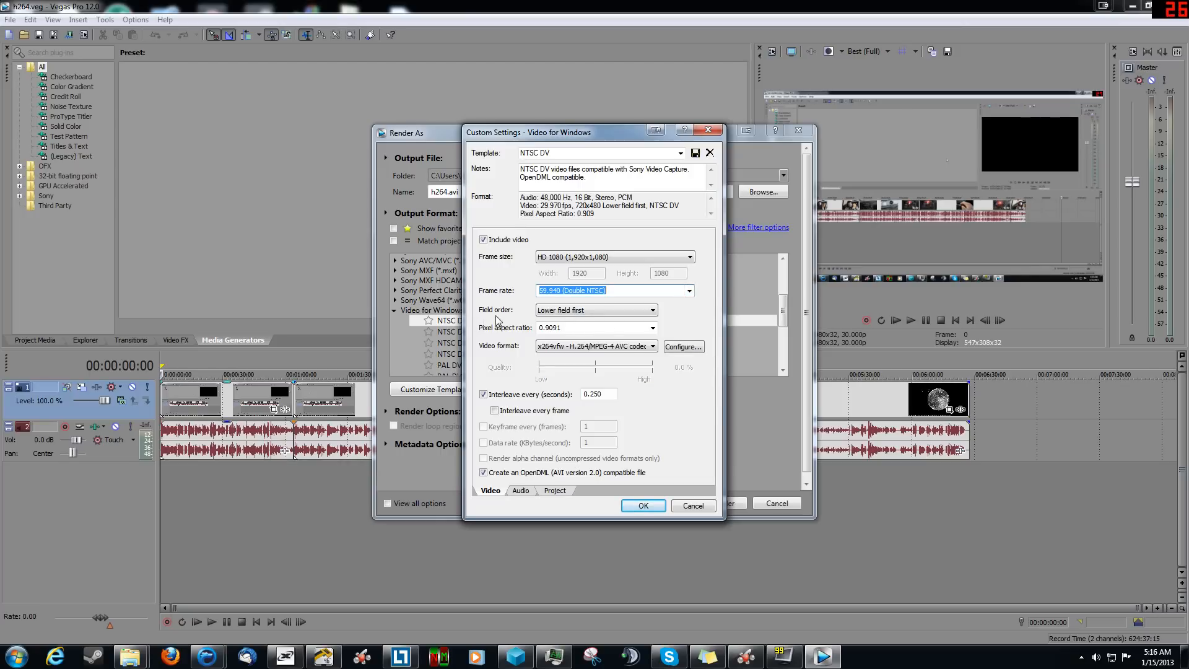
left_click(539, 310)
left_click(630, 321)
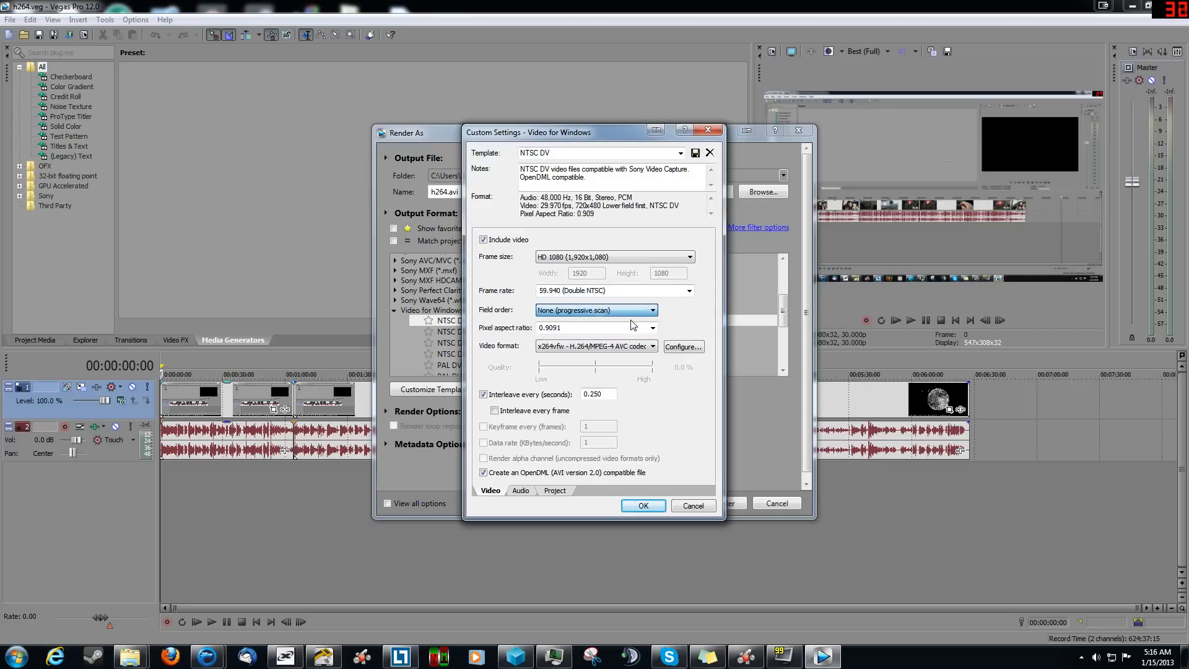
left_click(624, 312)
left_click(625, 313)
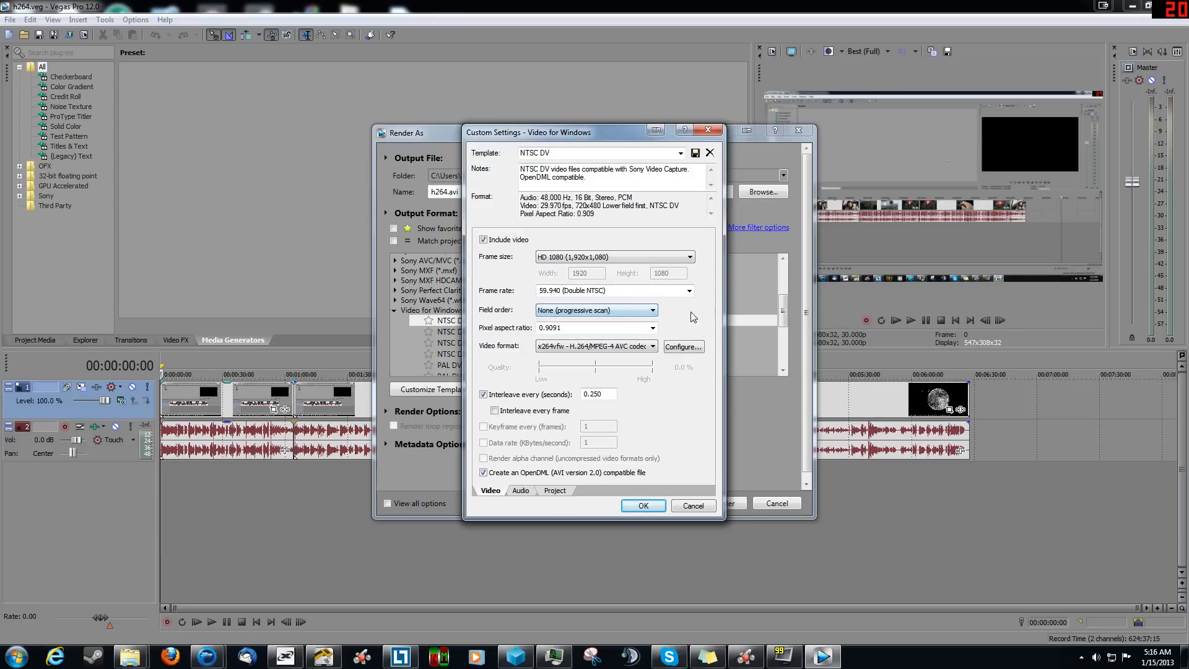
Step: Set the pixel aspect ratio to 1.0000 and enable interleaving every frame
left_click(653, 328)
left_click(621, 340)
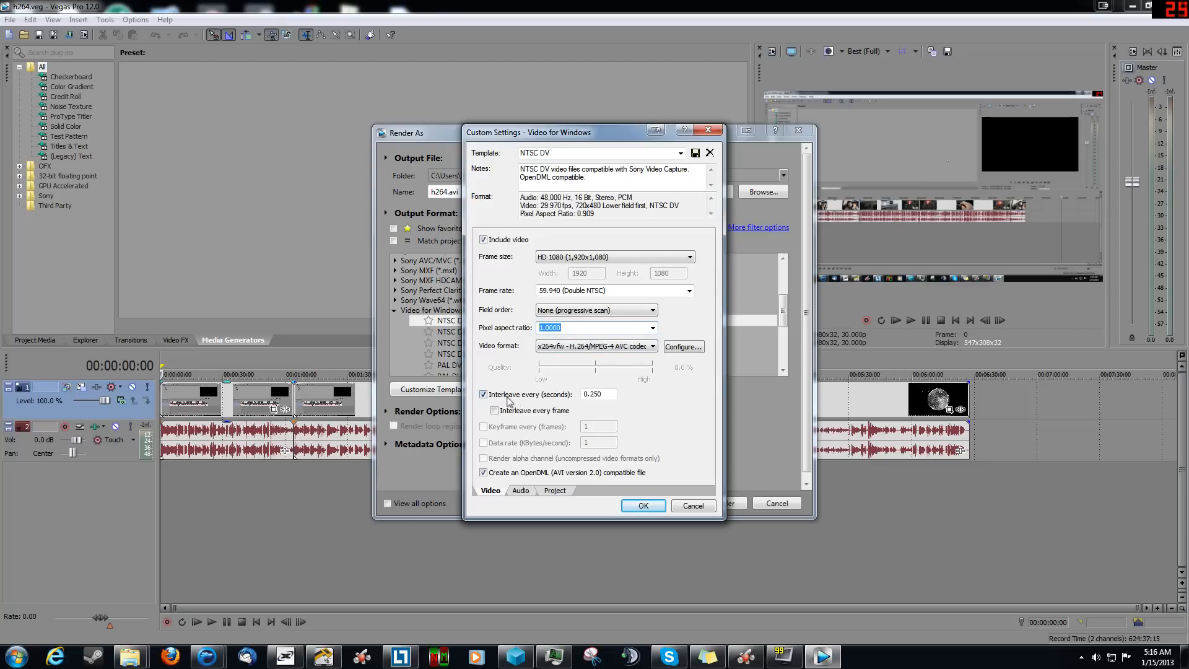
left_click(495, 411)
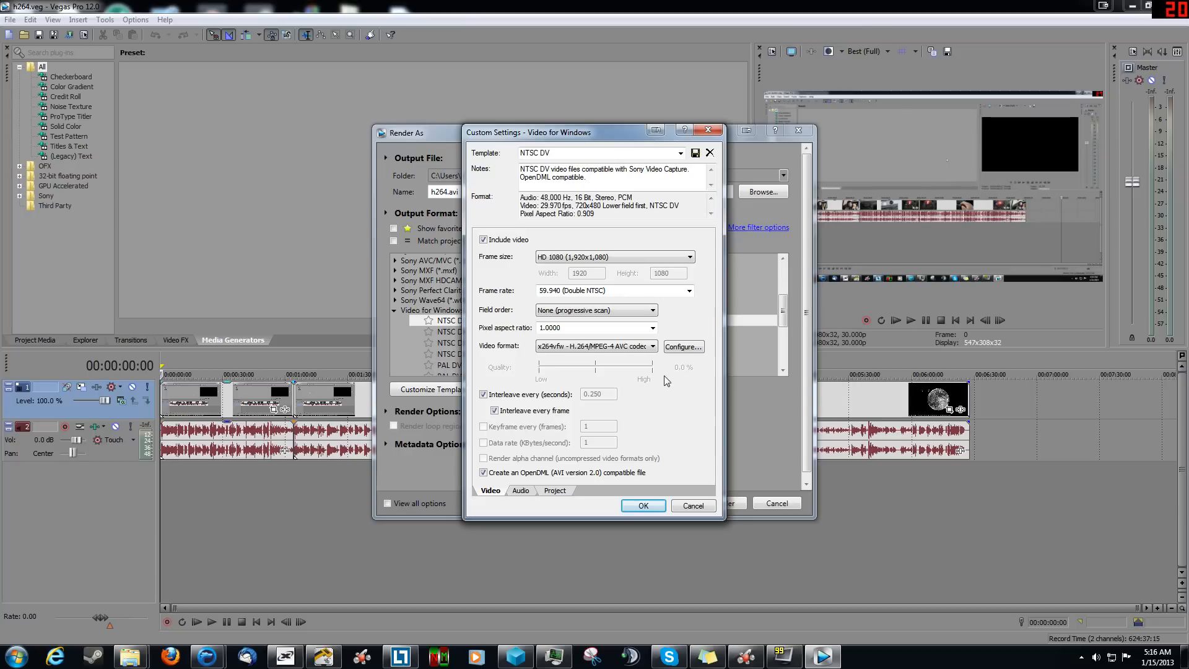
Step: Review the x264vfw codec configuration, examining the preset, rate control and VFW FourCC choices, and accept it as it is
left_click(684, 349)
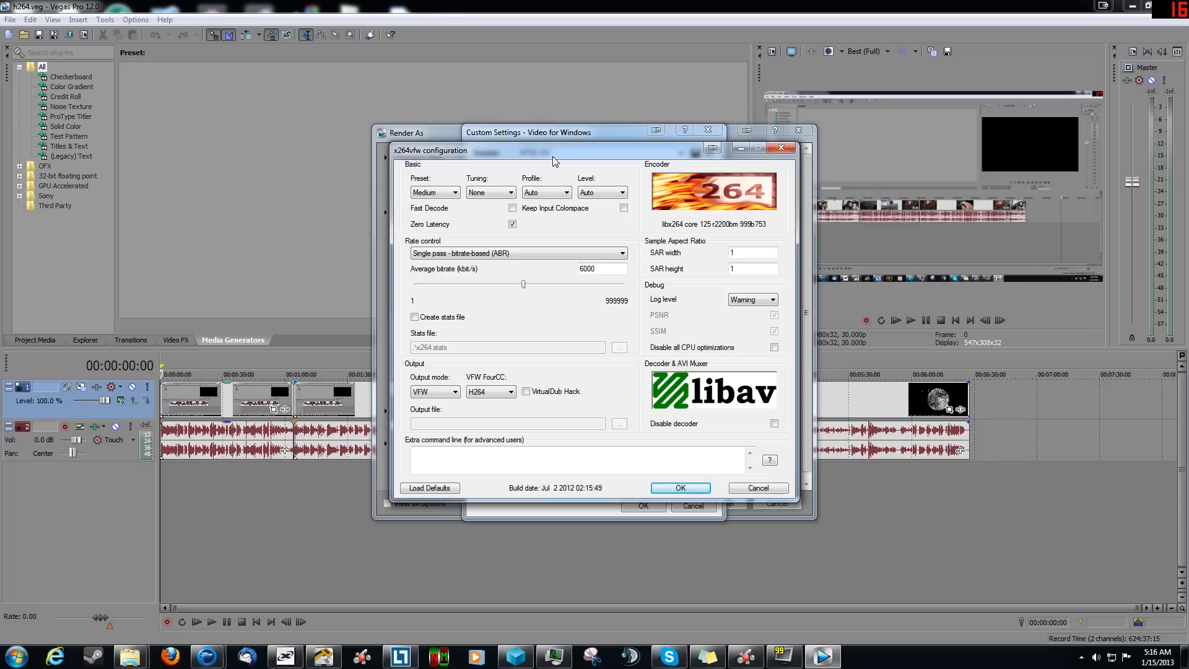
left_click(442, 195)
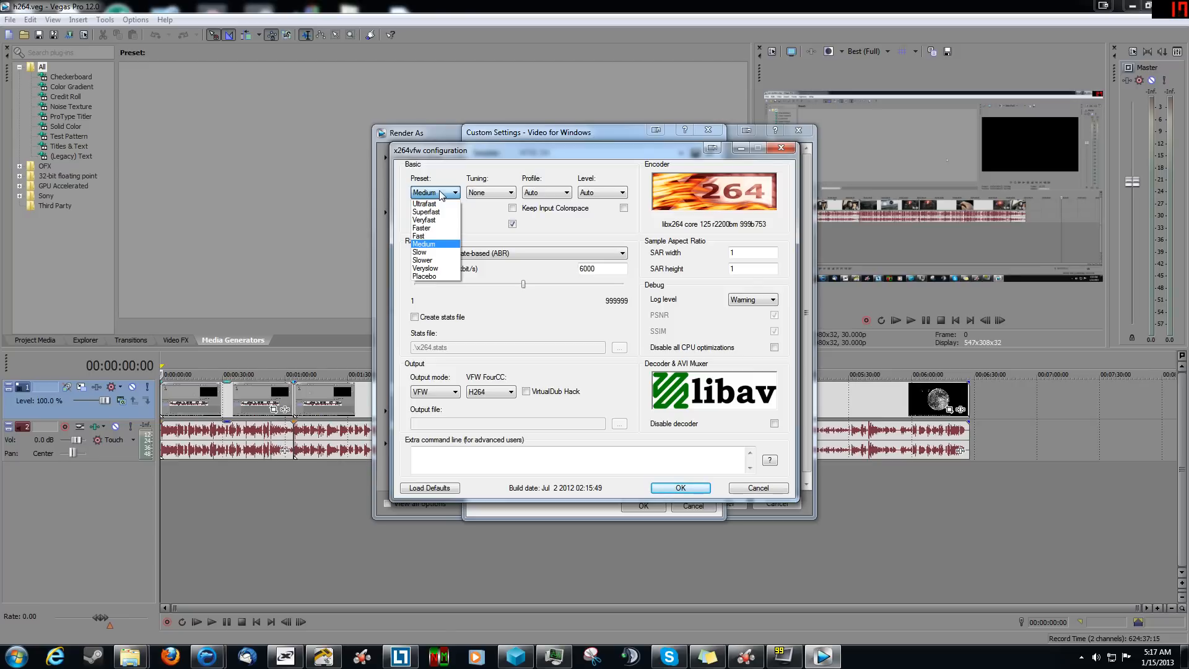
left_click(442, 193)
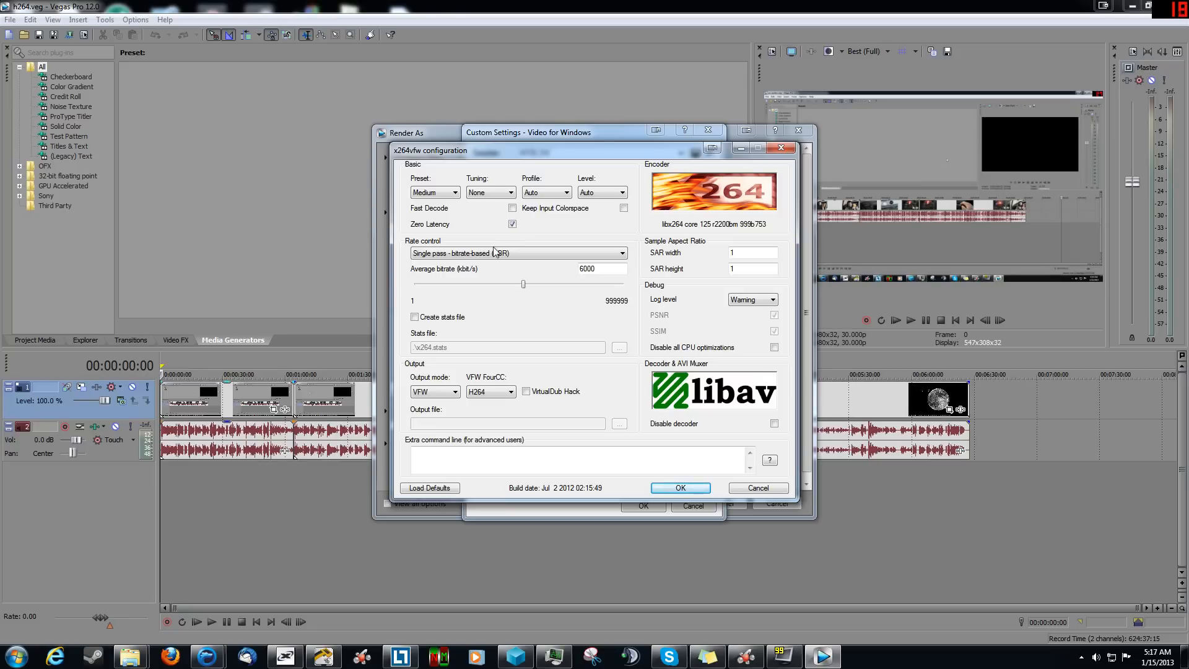
left_click(436, 254)
left_click(454, 254)
left_click(494, 397)
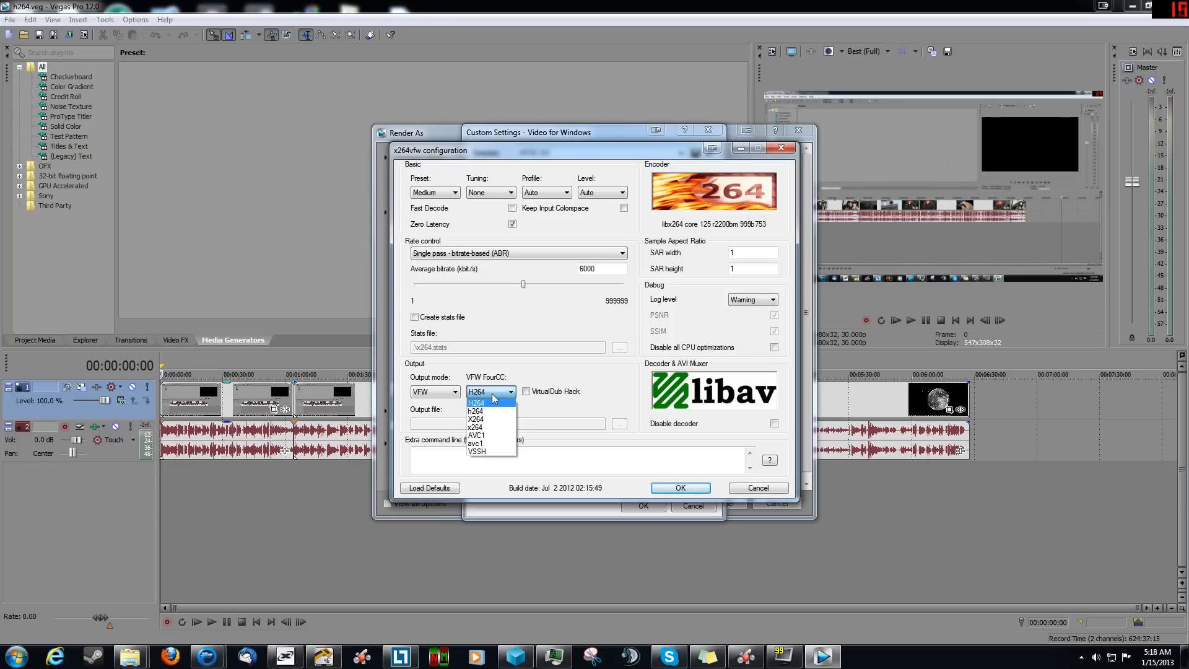
left_click(493, 396)
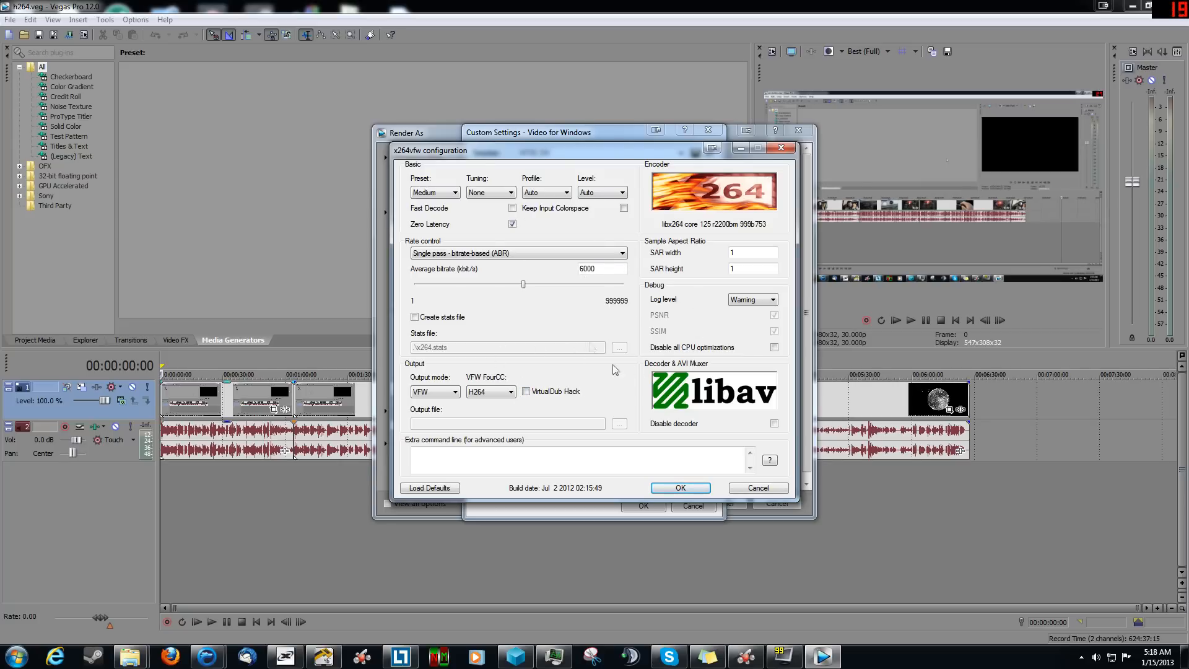
left_click(681, 488)
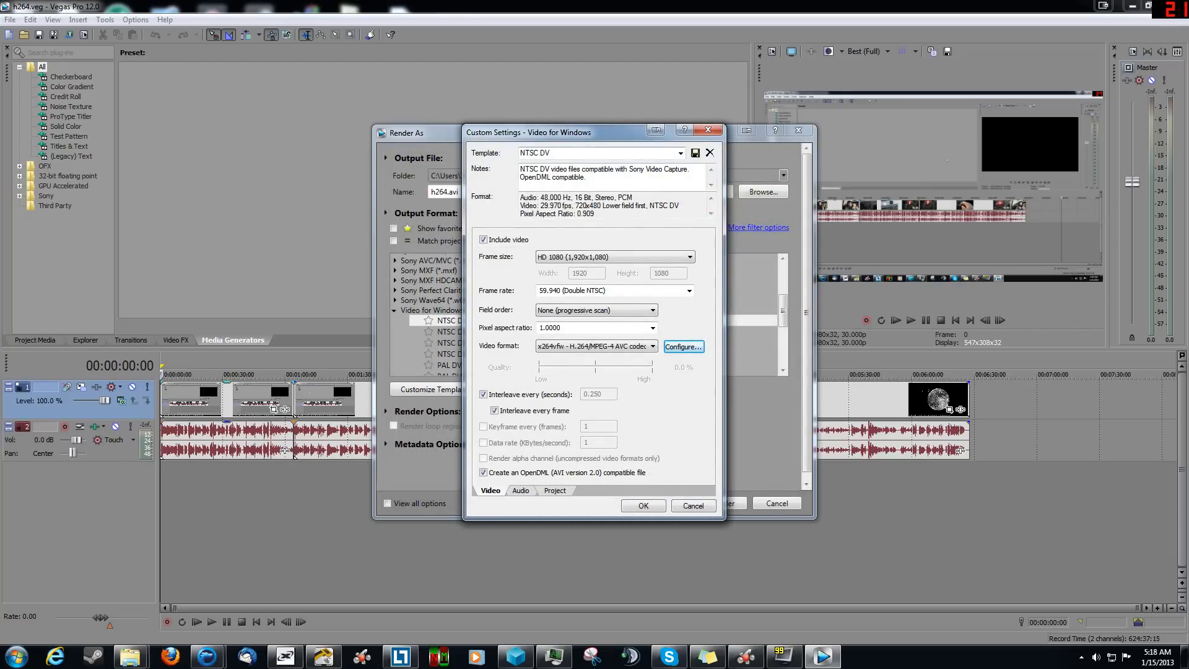
Step: Name the customized template "H264 v2" and save it
left_click_drag(561, 153, 404, 173)
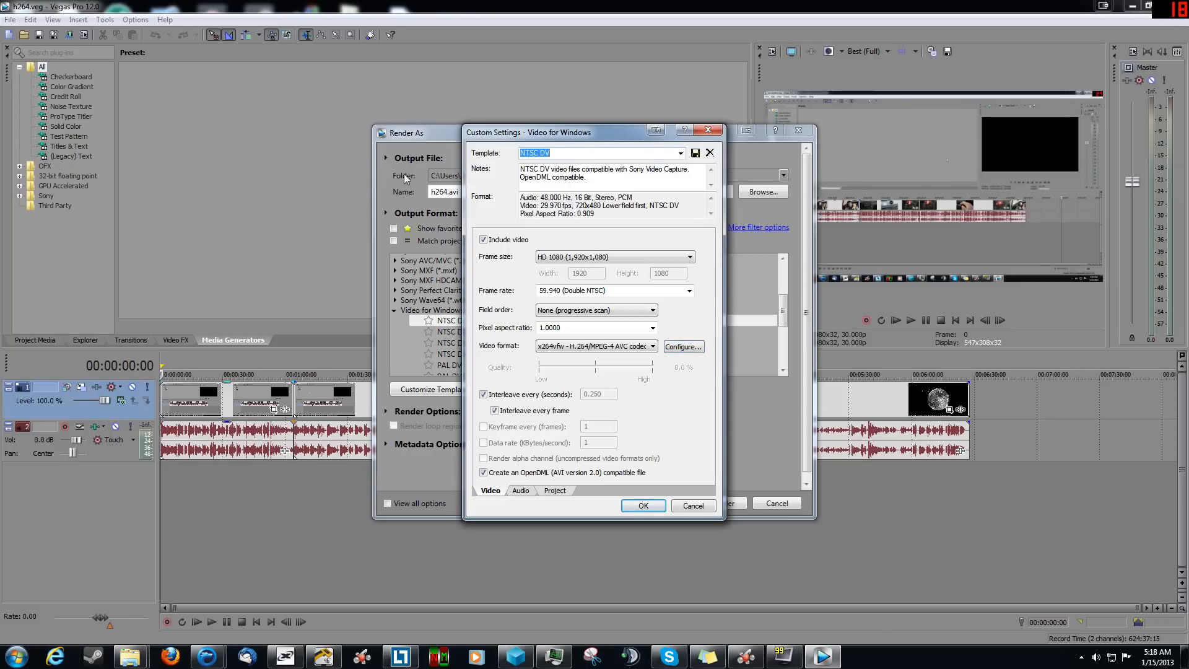
type("H26")
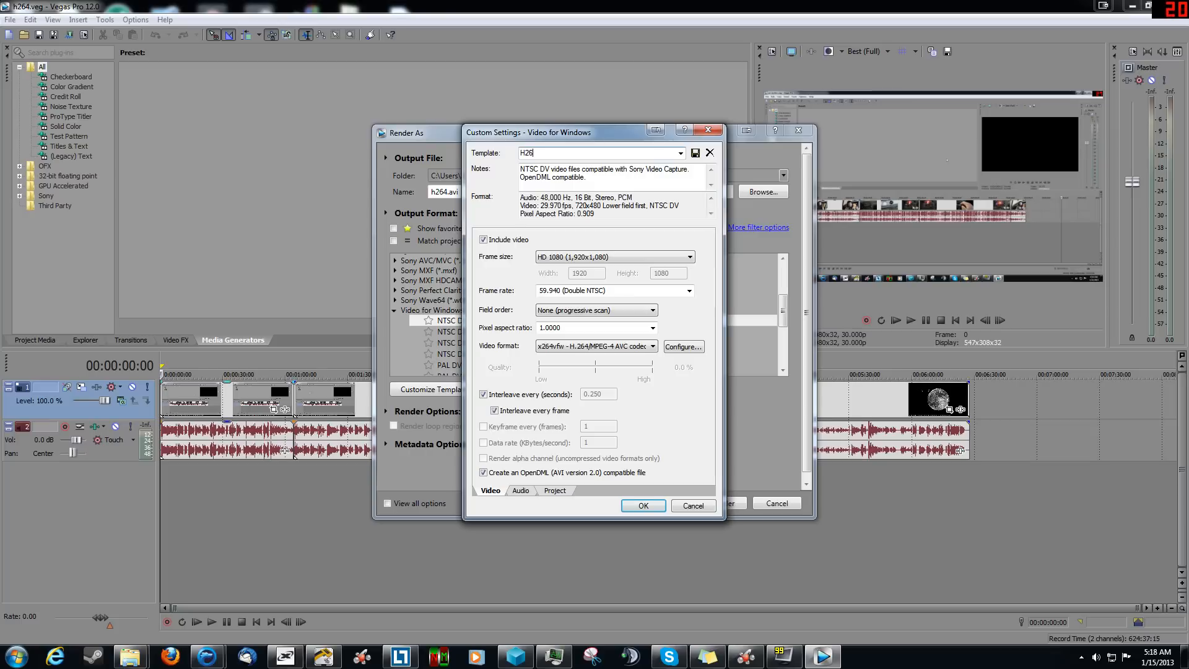
type("4 vs")
type("2")
left_click(695, 154)
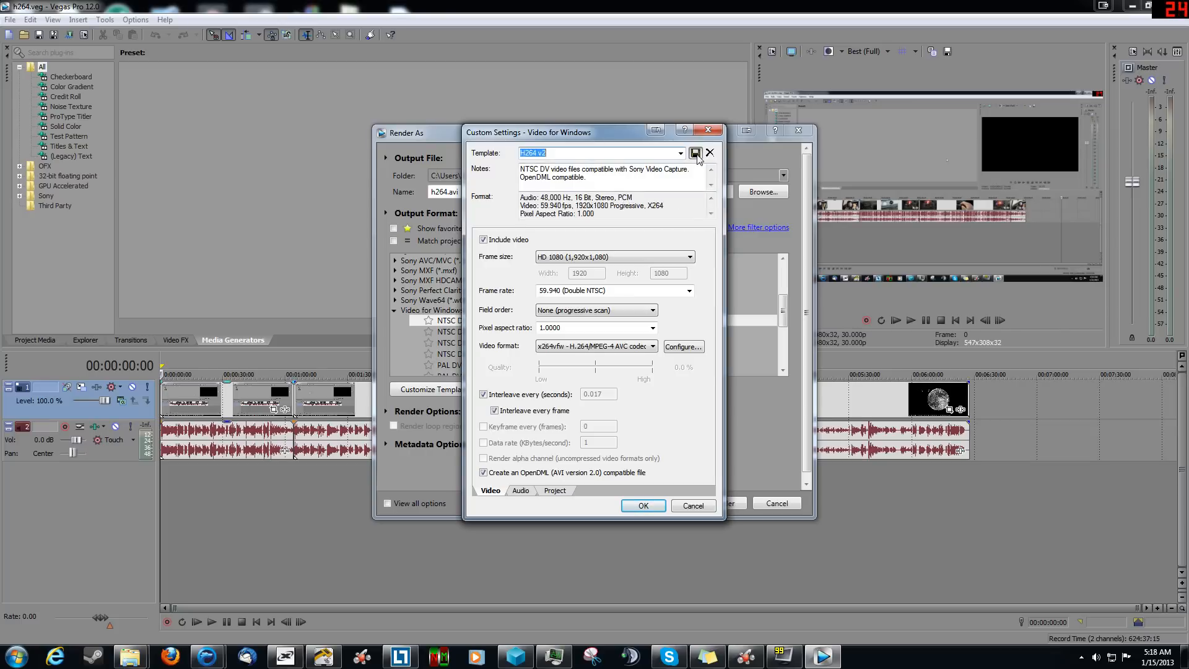
Step: Check the template's audio settings and accept the custom settings
left_click(521, 492)
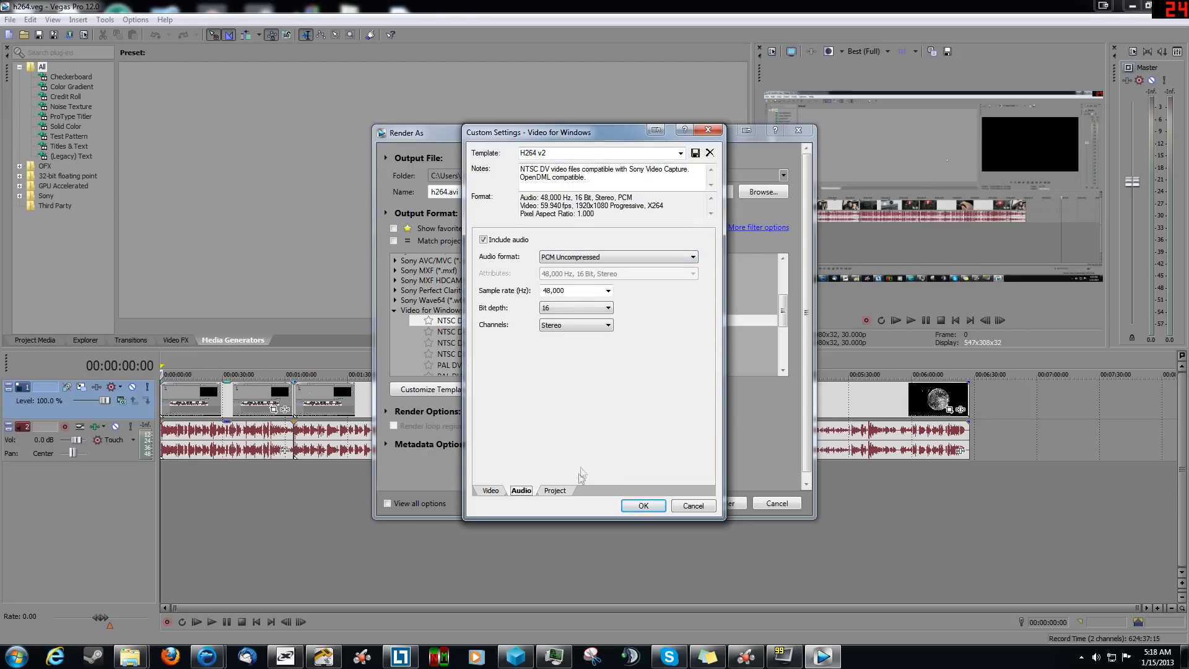
left_click(490, 493)
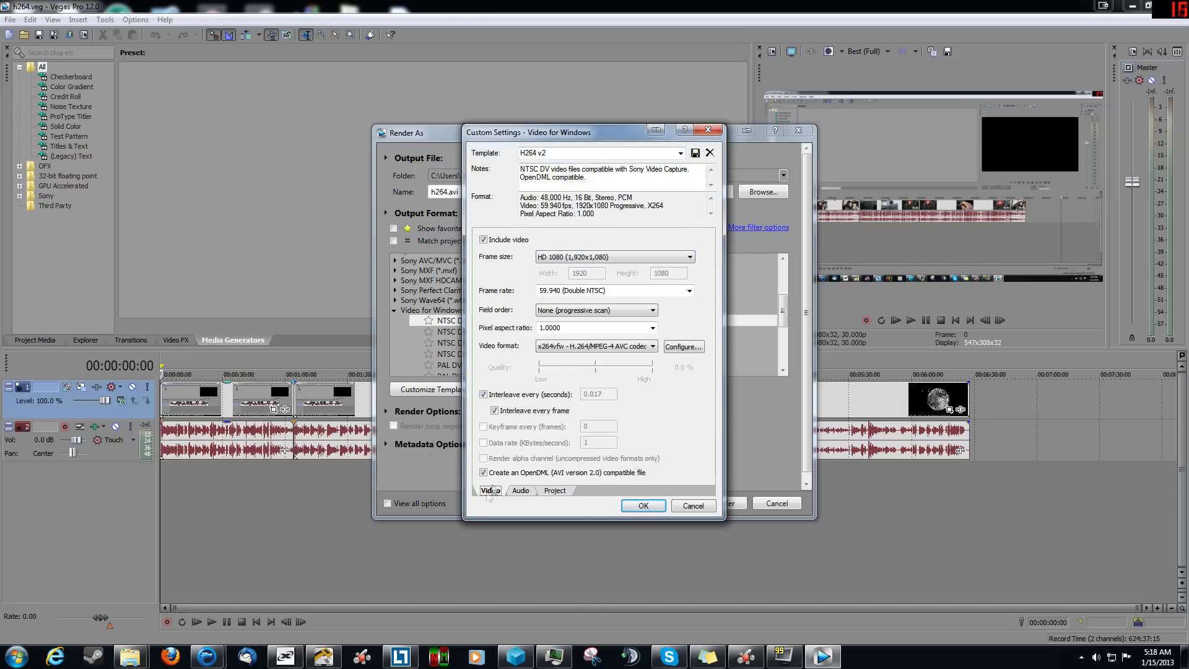
left_click(643, 506)
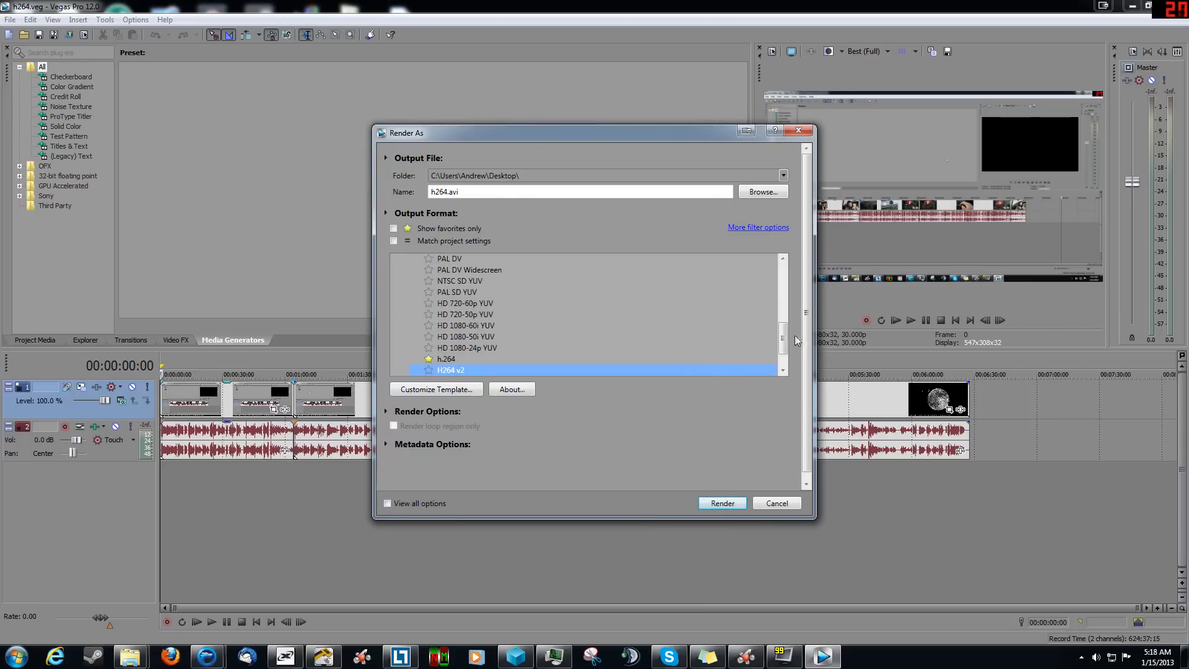
Step: Add the H264 v2 template to the favorites and briefly filter the format list to favorites only
left_click(430, 371)
left_click(393, 229)
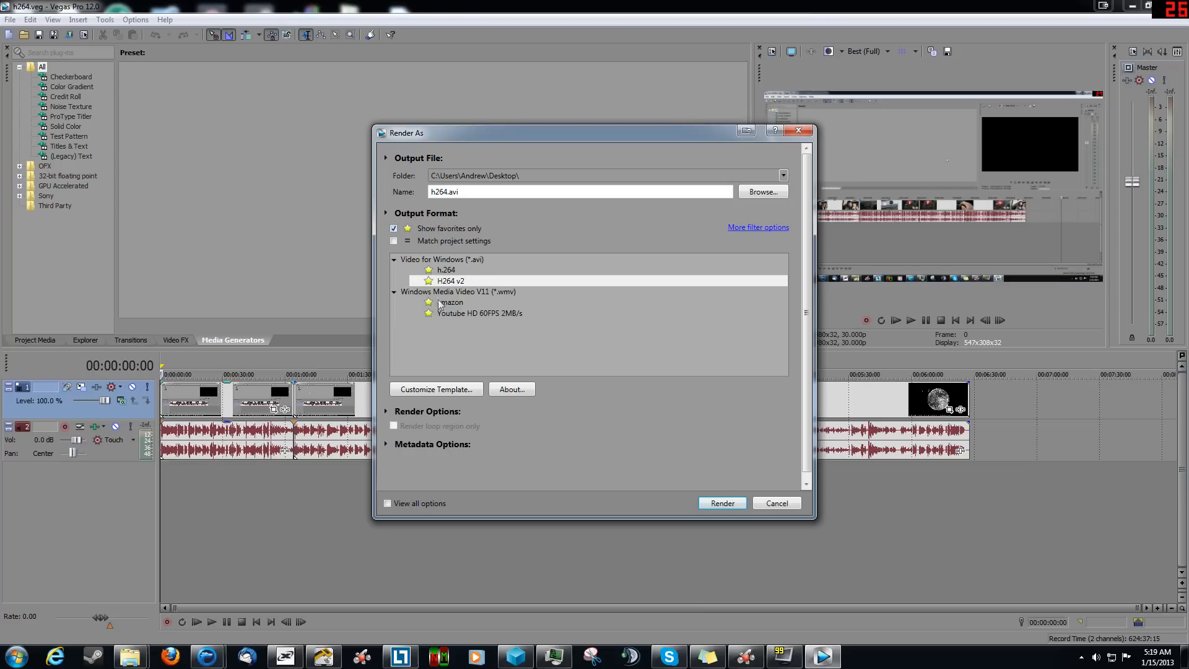
left_click(395, 230)
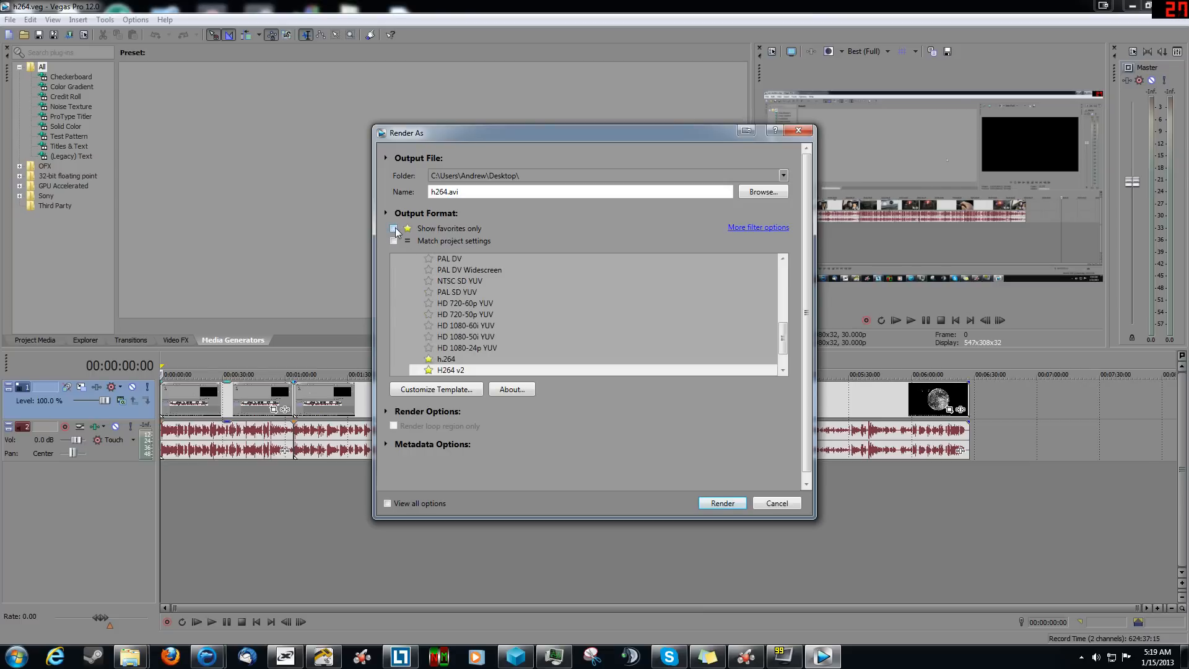
Step: Limit the output formats to favorites and start rendering h264.avi with the H264 v2 template
left_click(394, 228)
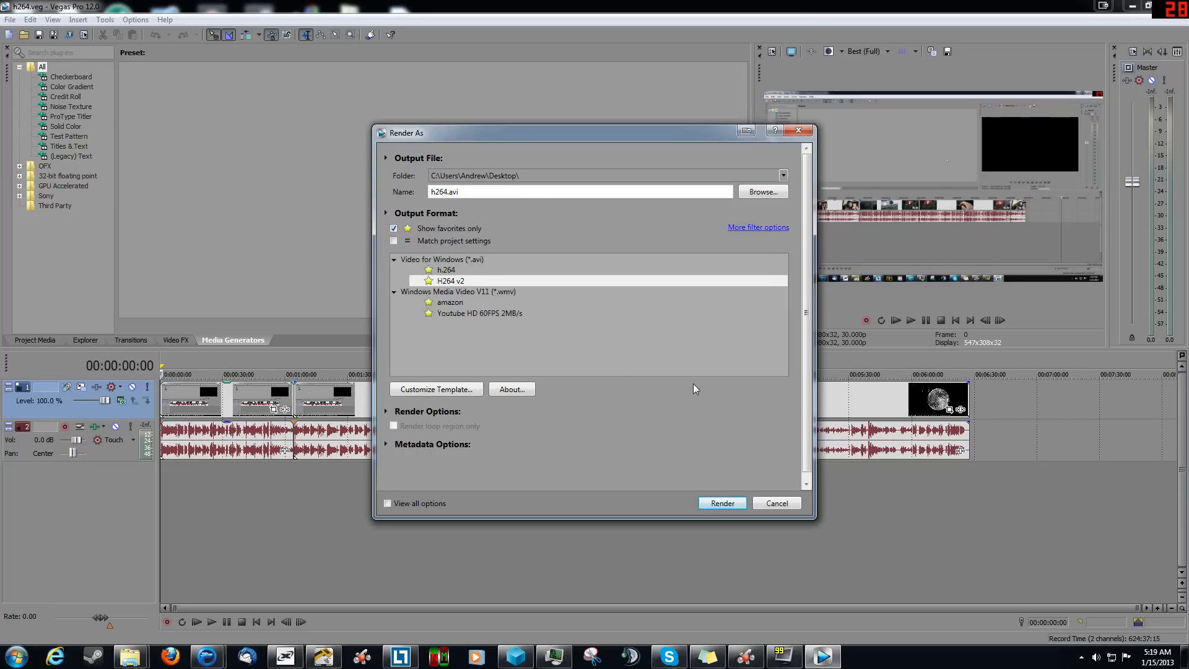
left_click(721, 503)
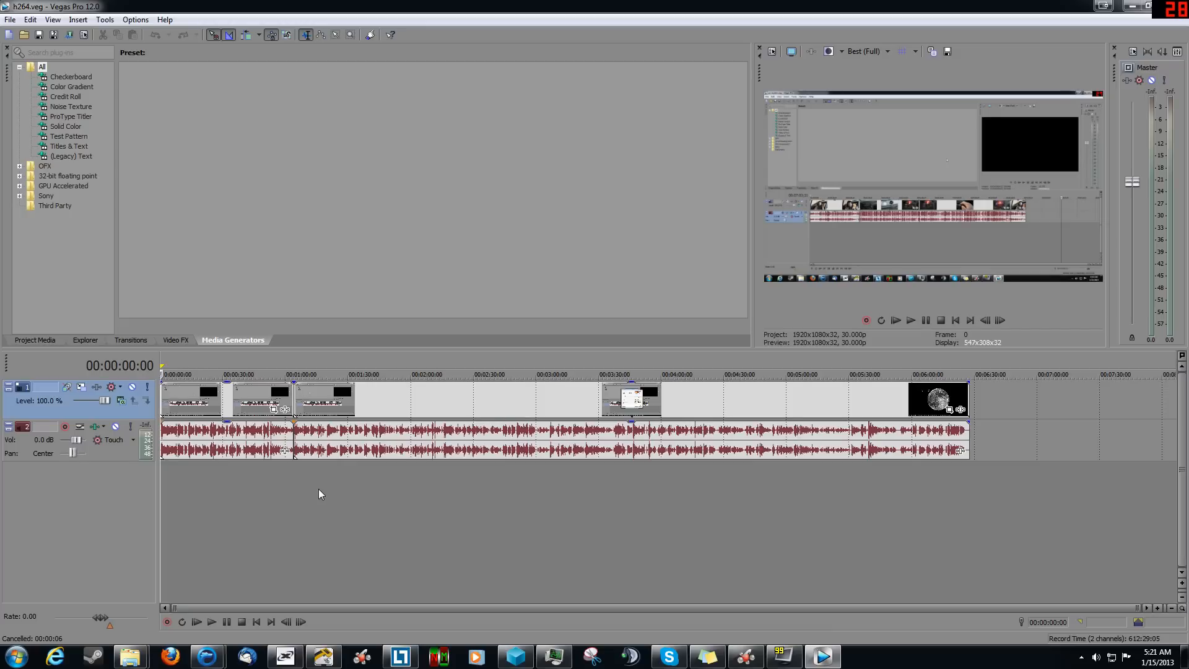
Step: Switch to the desktop and compare the file sizes and lengths of "car slpitterv2.avi" and "car slpitter.wmv"
left_click(1131, 10)
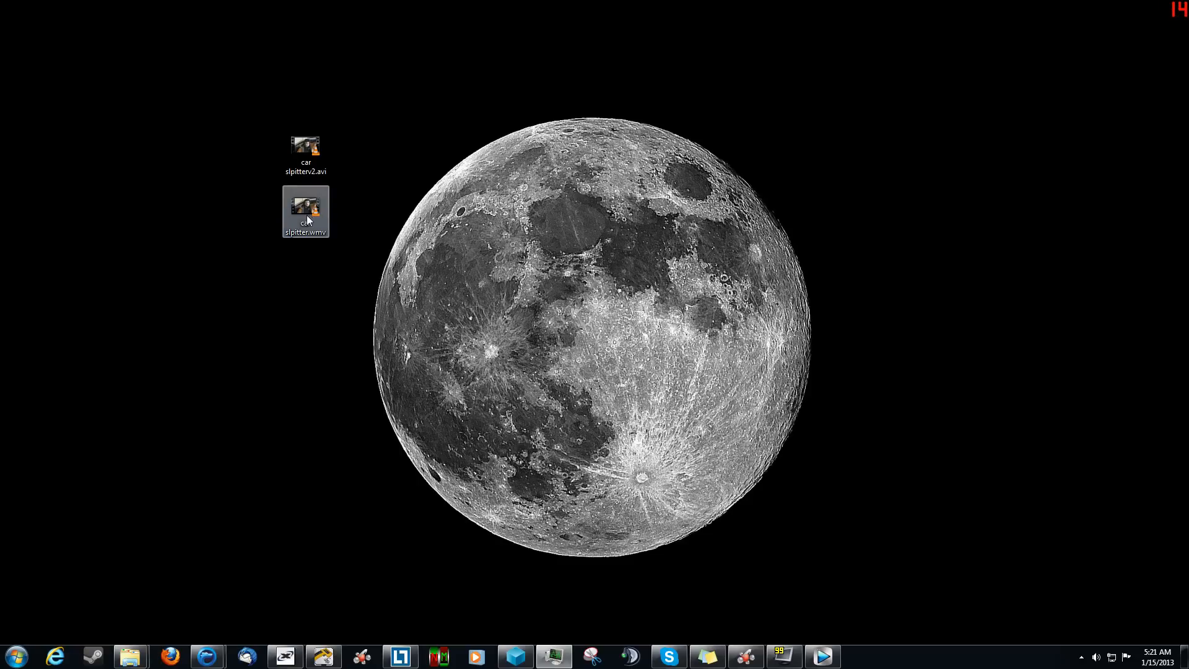
left_click(309, 148)
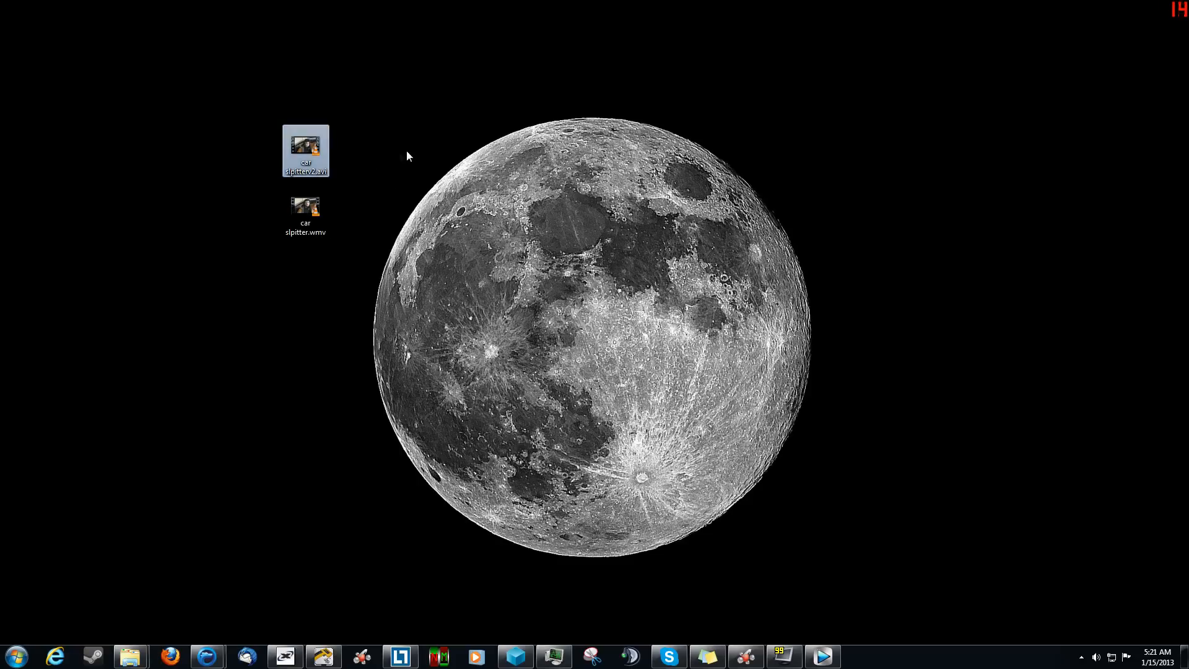
mouse_move(317, 159)
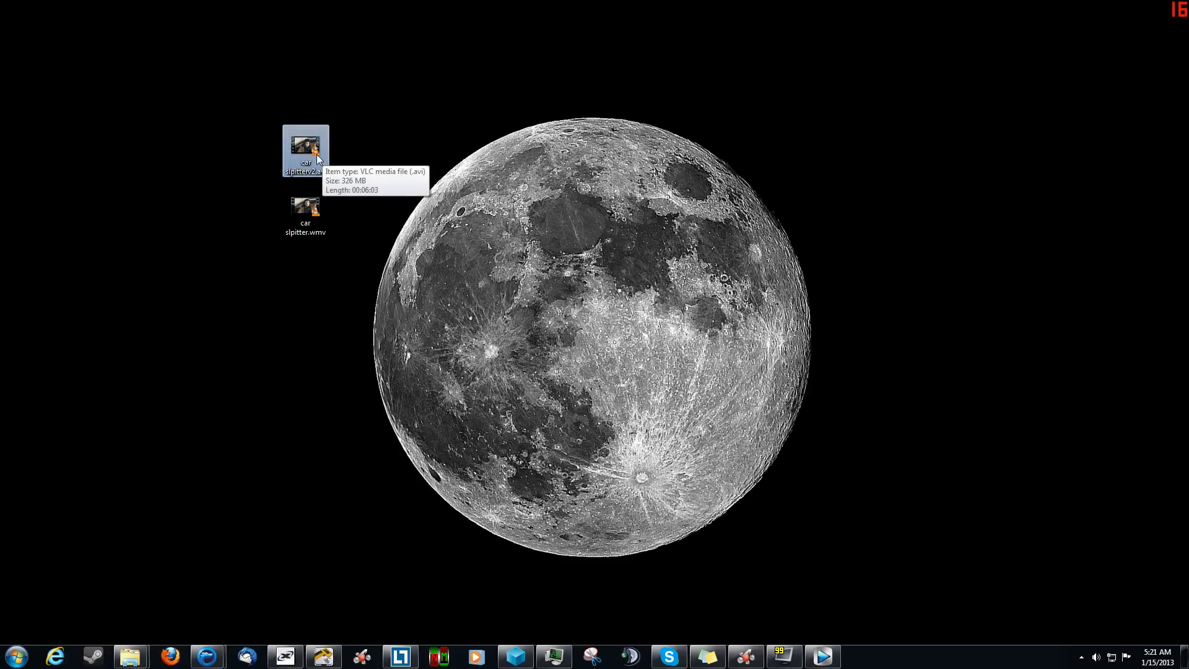
key("Down")
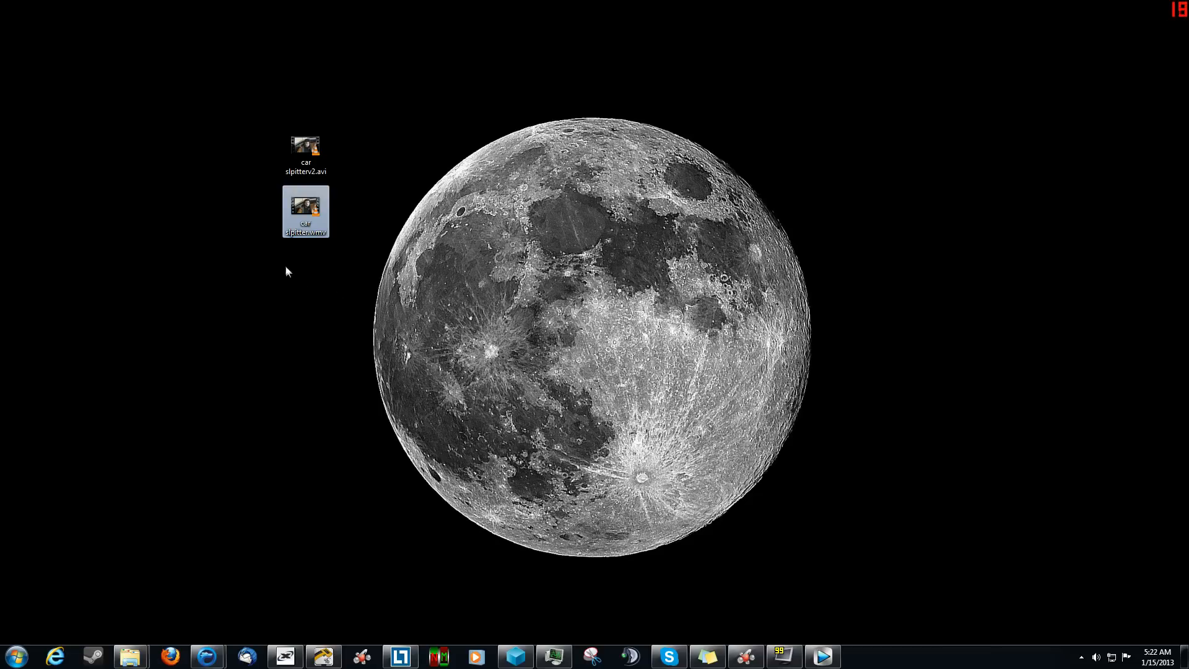
mouse_move(300, 224)
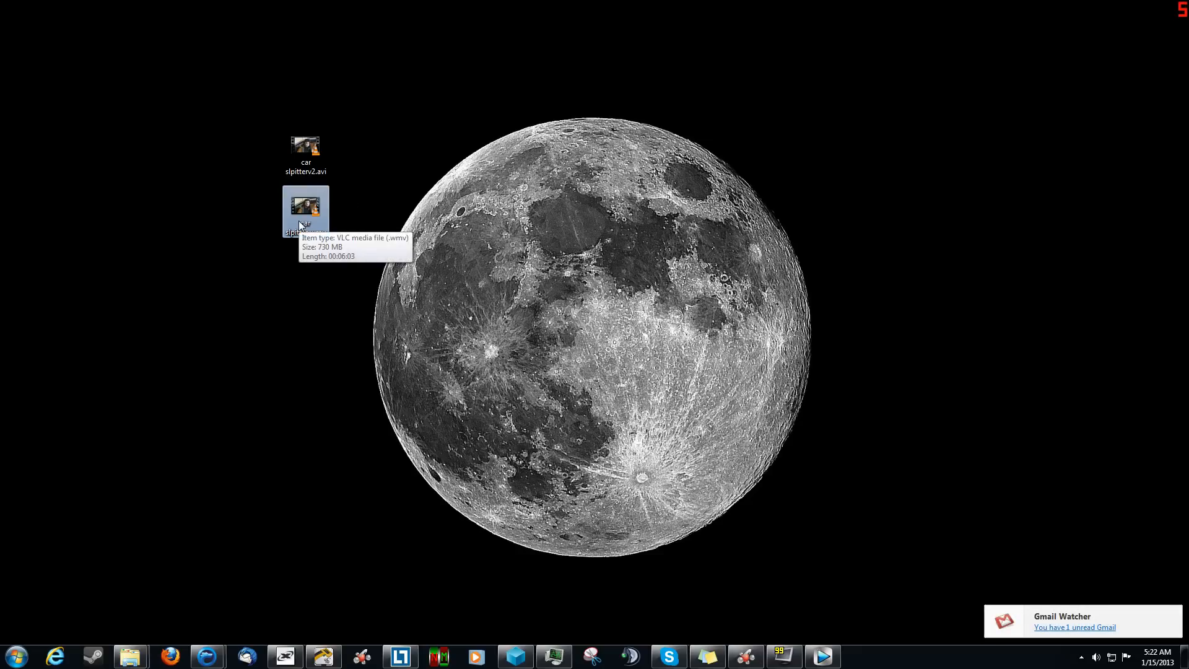
left_click(374, 160)
left_click(310, 151)
mouse_move(311, 156)
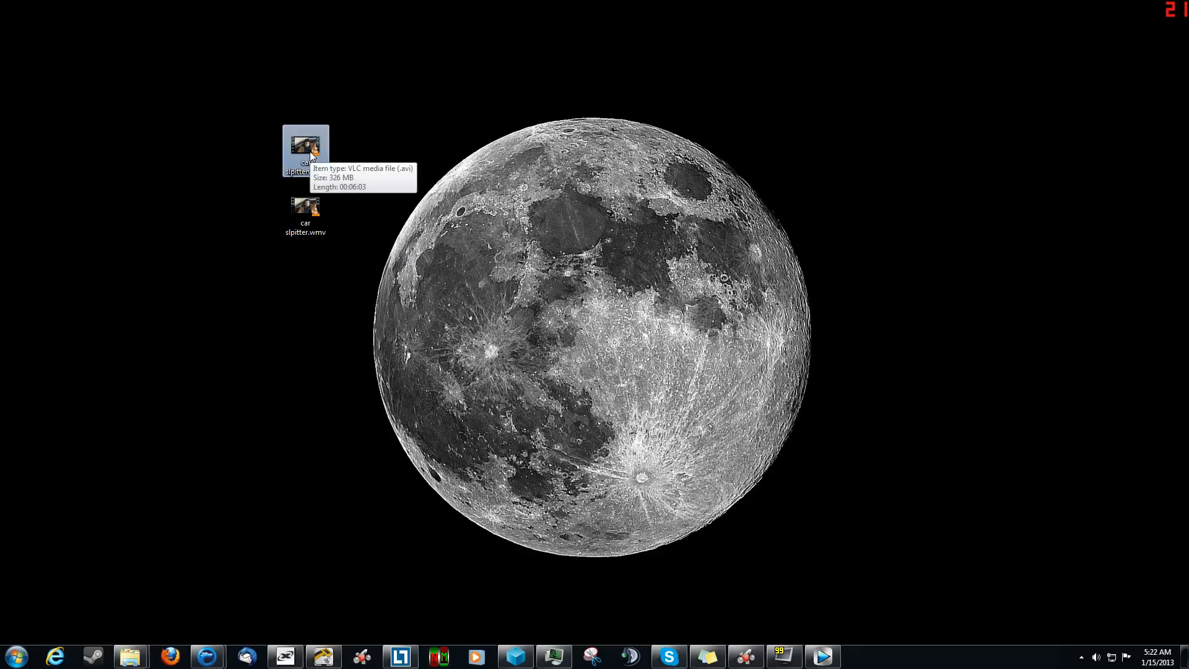
left_click(393, 215)
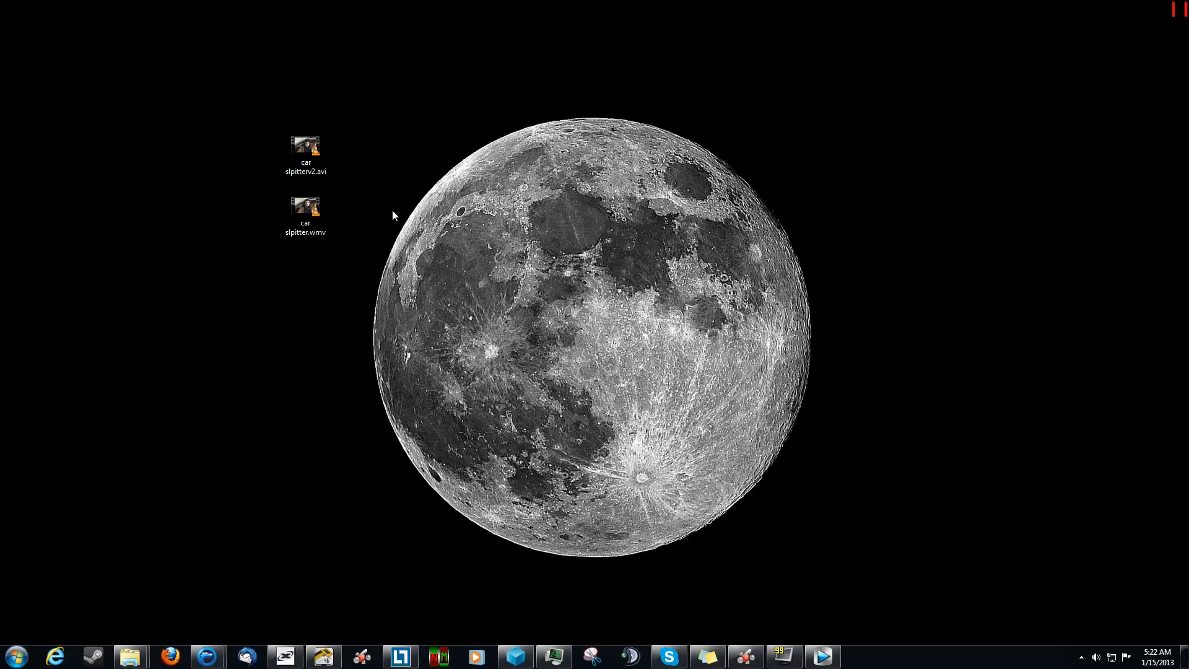